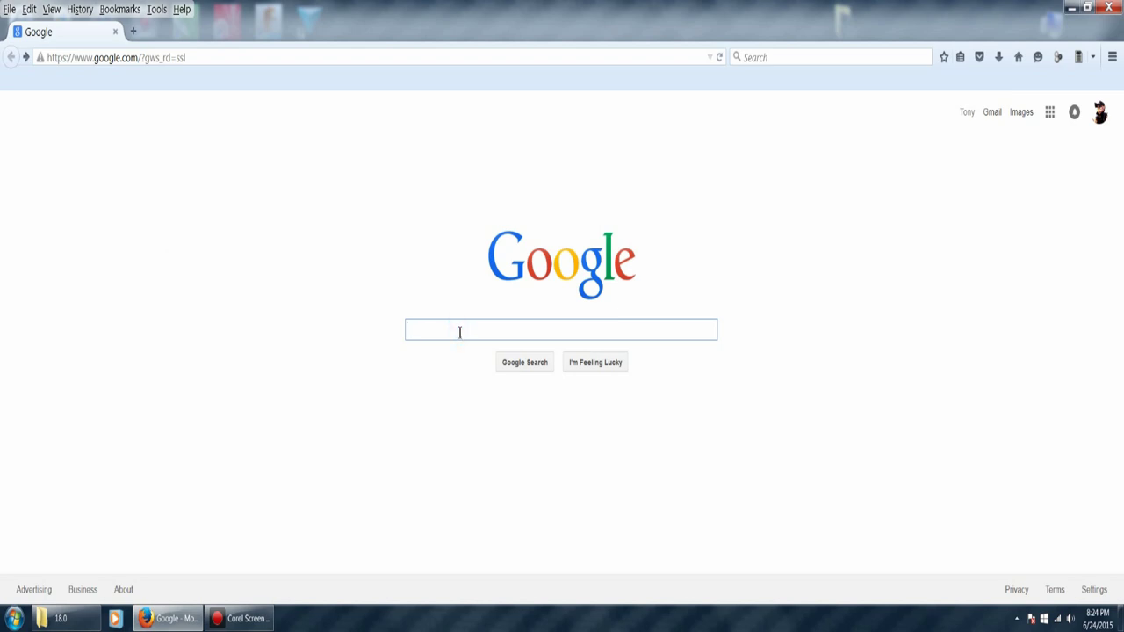
# Search Google for '3d cube' and browse the image results
pyautogui.write('3D Cube')
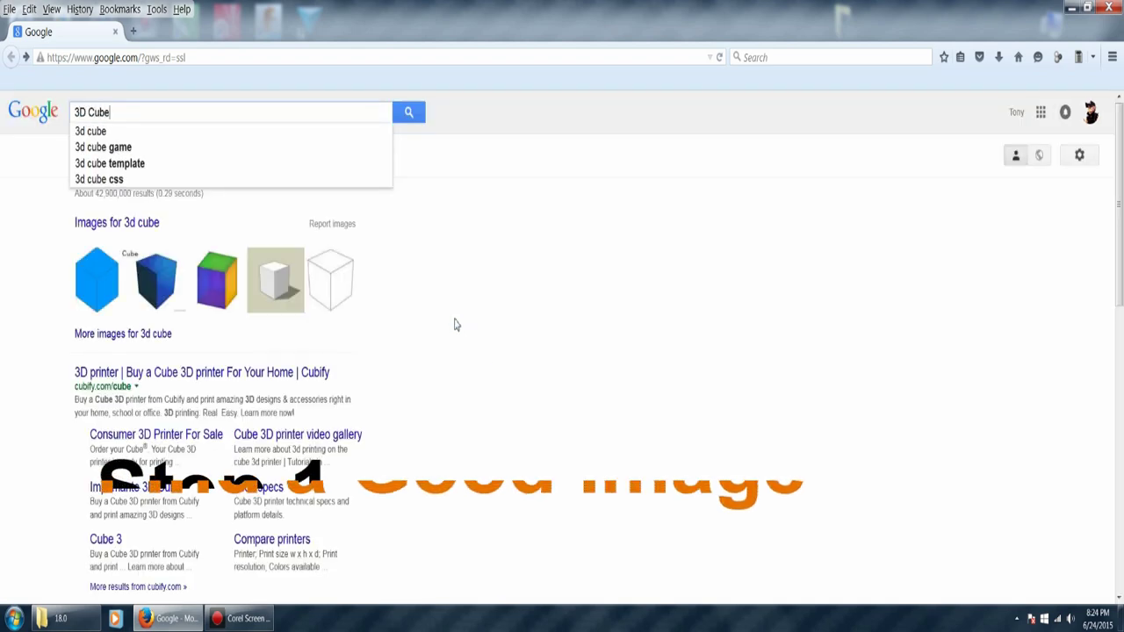
pyautogui.press('Return')
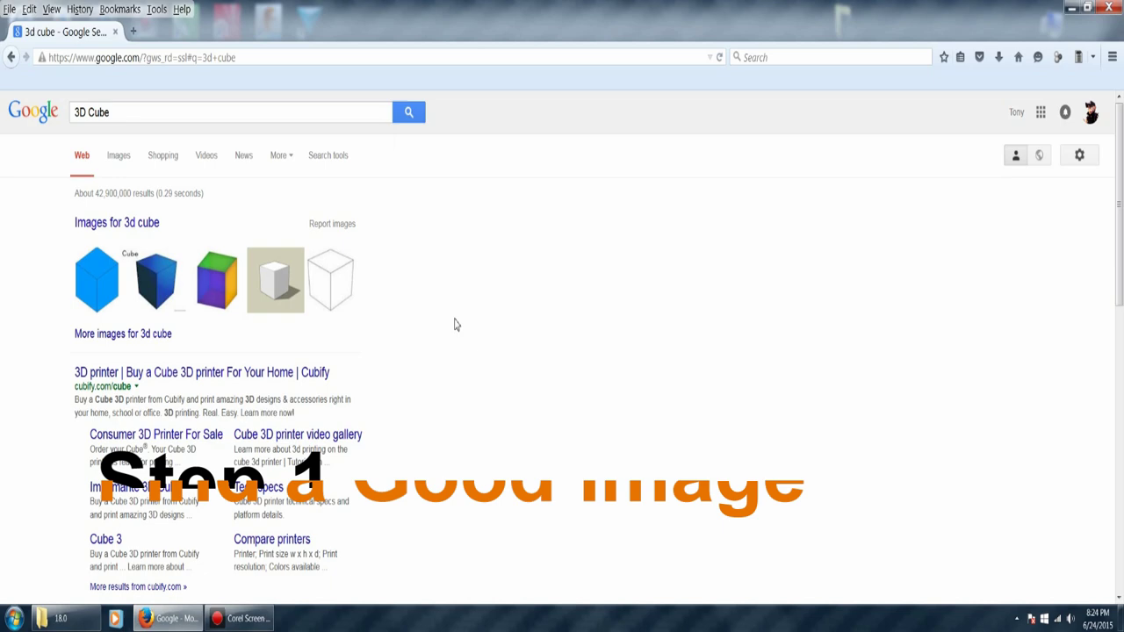
pyautogui.click(116, 161)
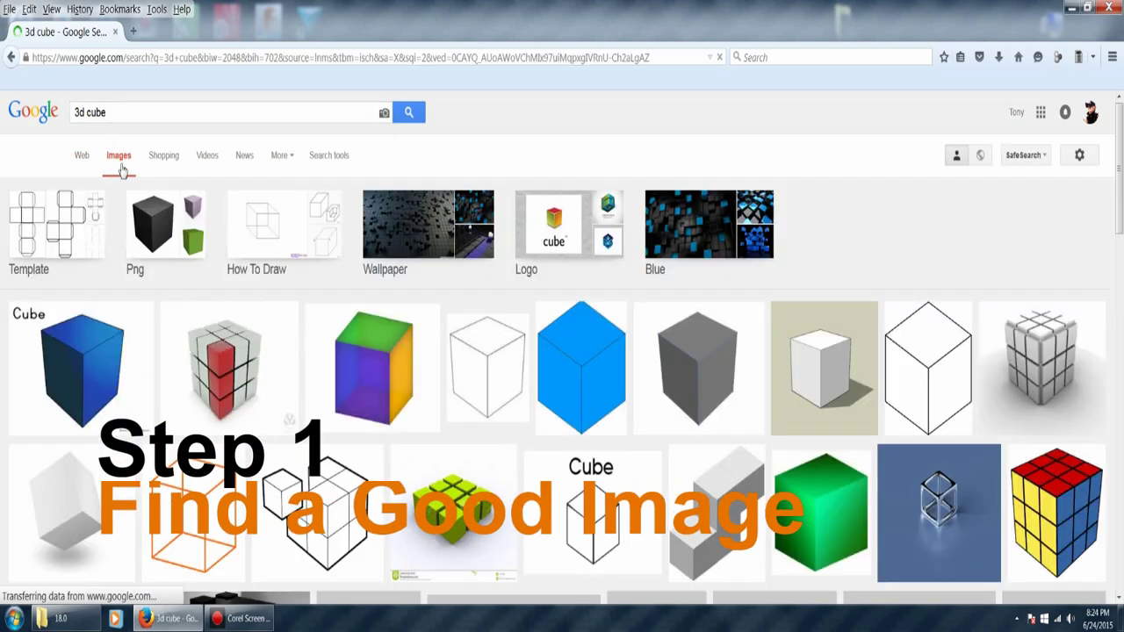
pyautogui.scroll(-1, 105, 409)
pyautogui.scroll(-2, 105, 408)
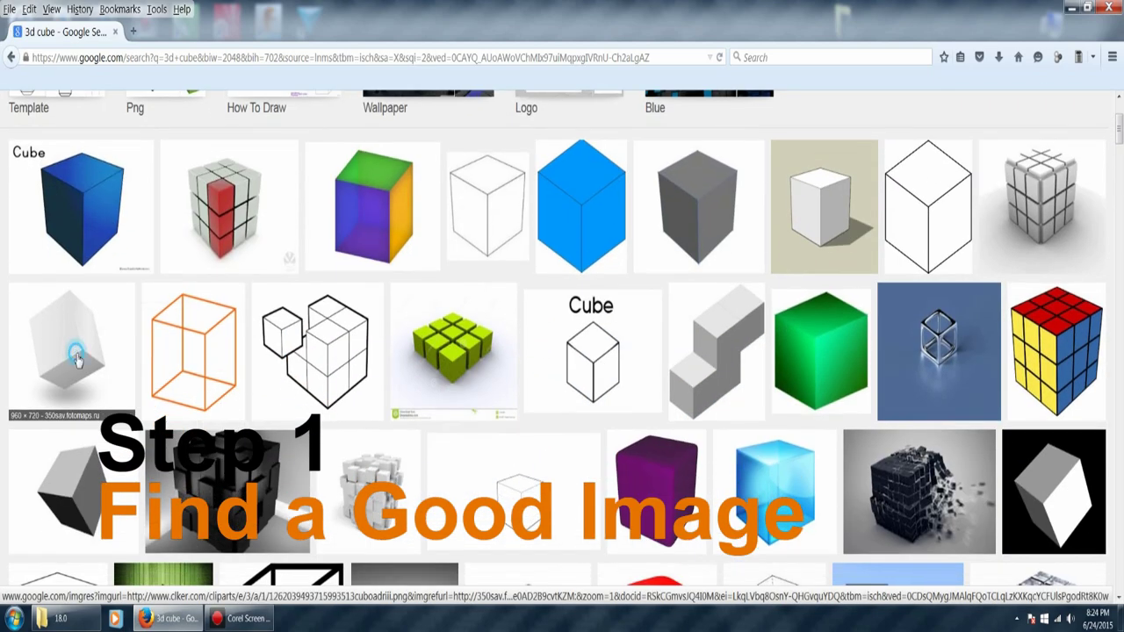
# Save the plain grey cube image into the 3D Drawing folder, replacing the existing file
pyautogui.click(77, 359)
pyautogui.rightClick(410, 389)
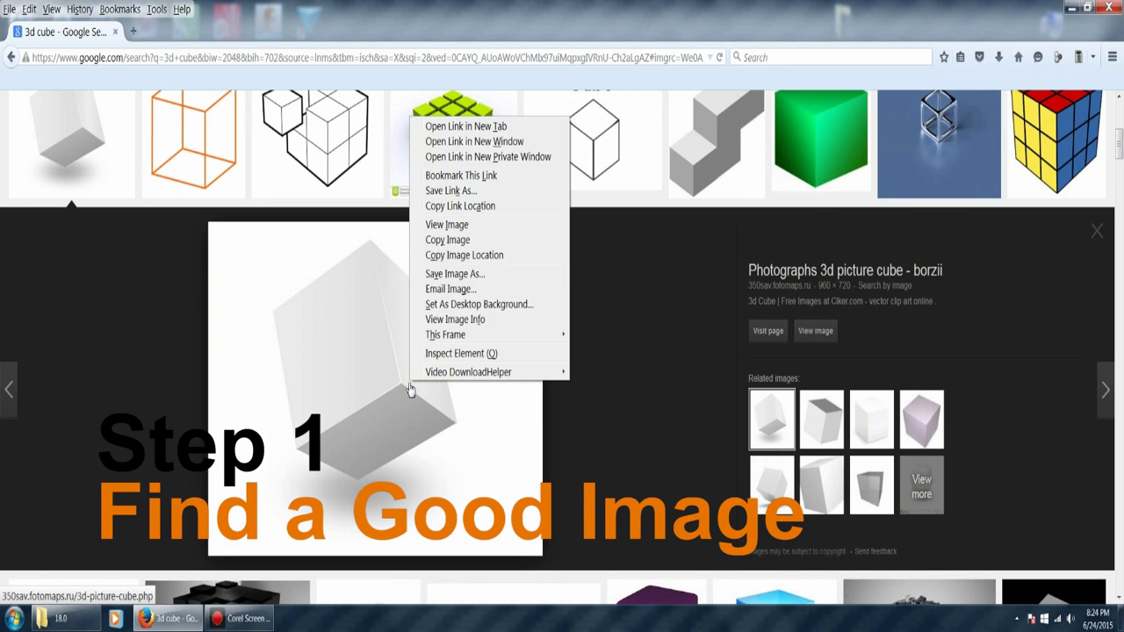
pyautogui.click(472, 274)
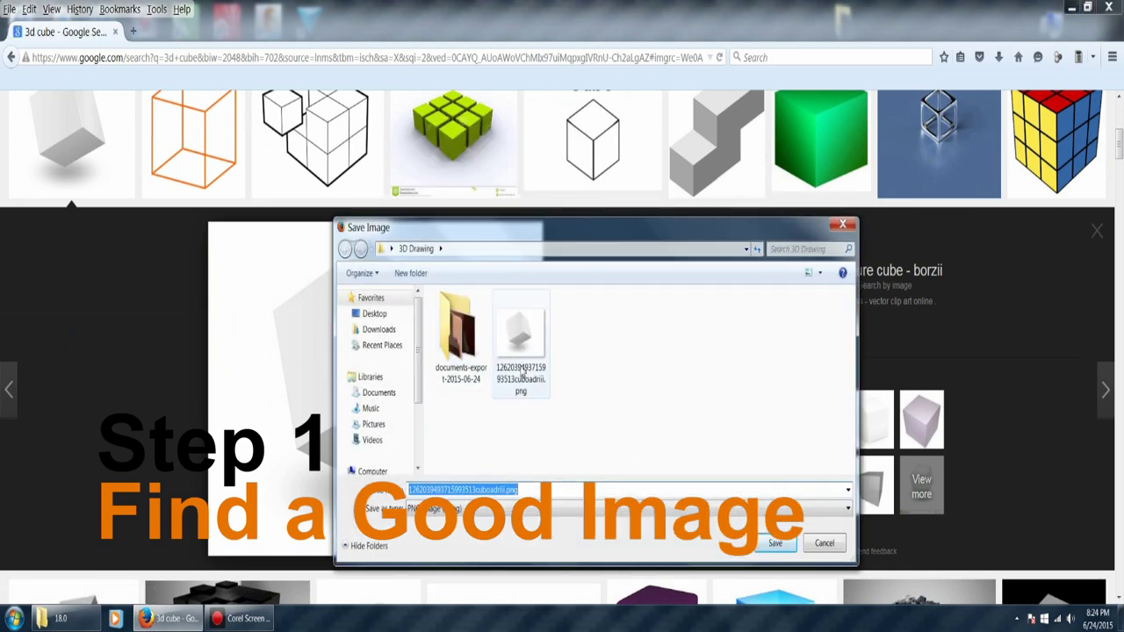
pyautogui.click(775, 544)
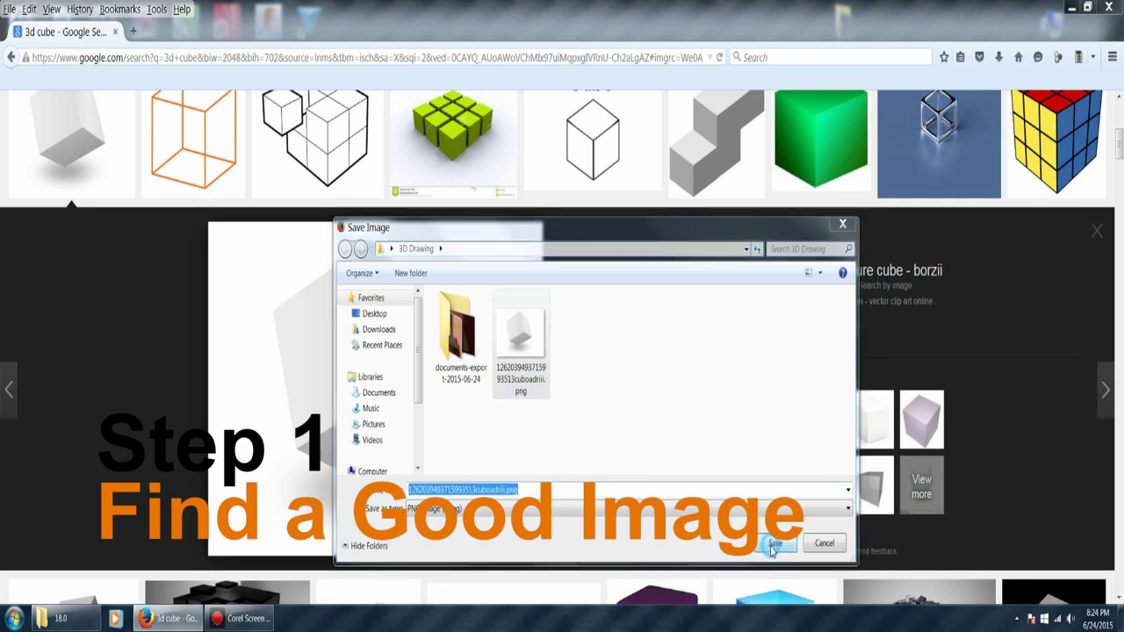
pyautogui.click(597, 314)
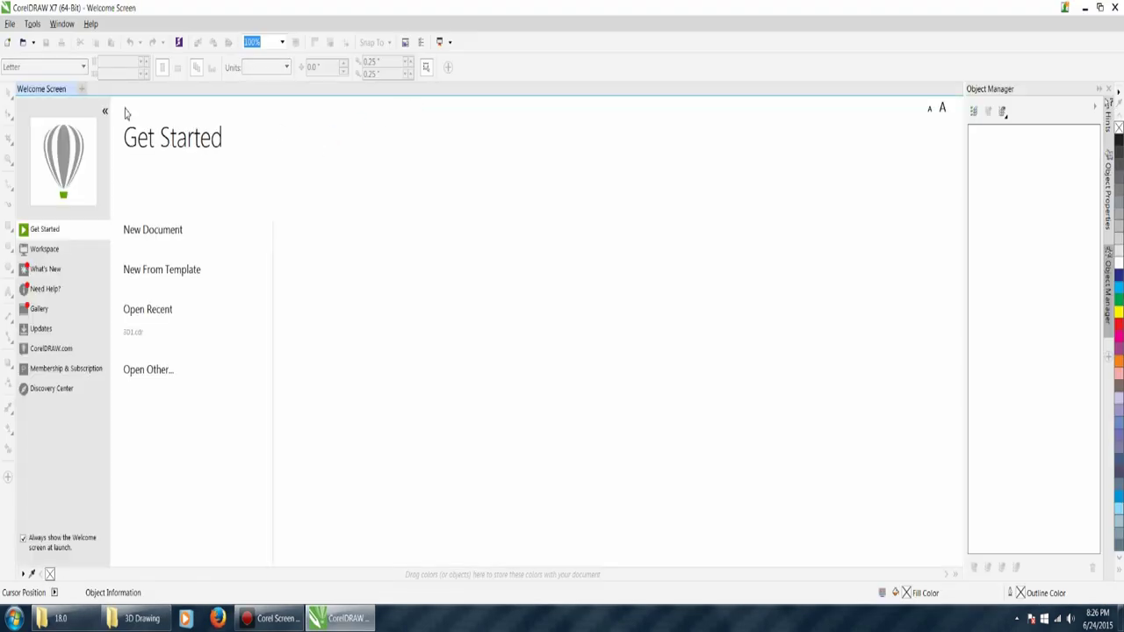
# Create a new letter-size document and import 3D_Cube.jpg
pyautogui.click(8, 46)
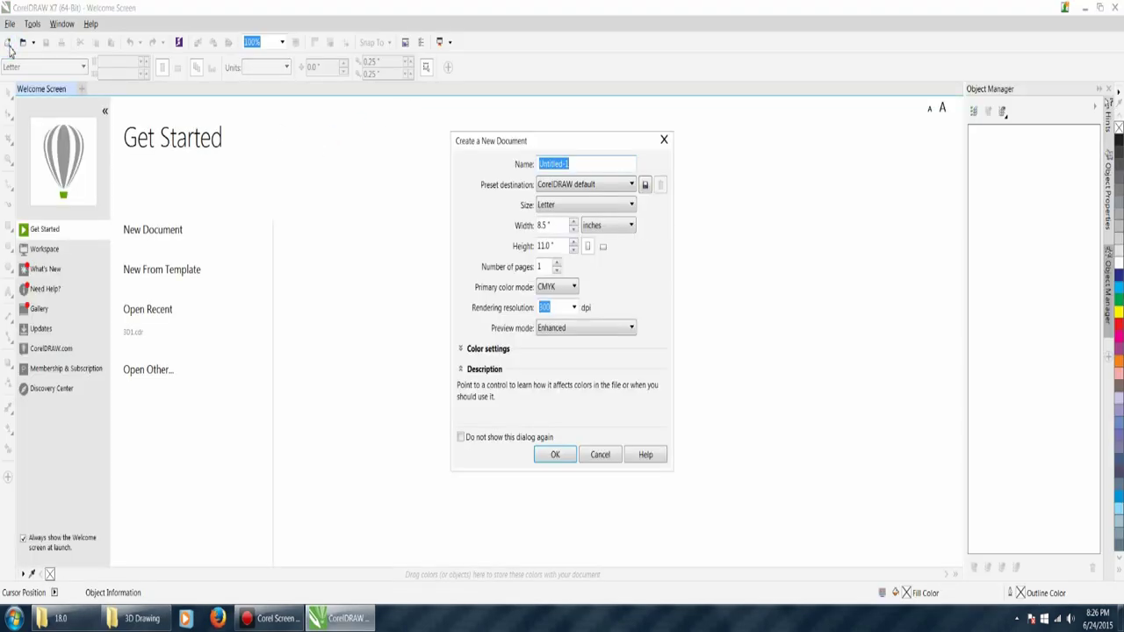
pyautogui.click(556, 455)
pyautogui.click(9, 24)
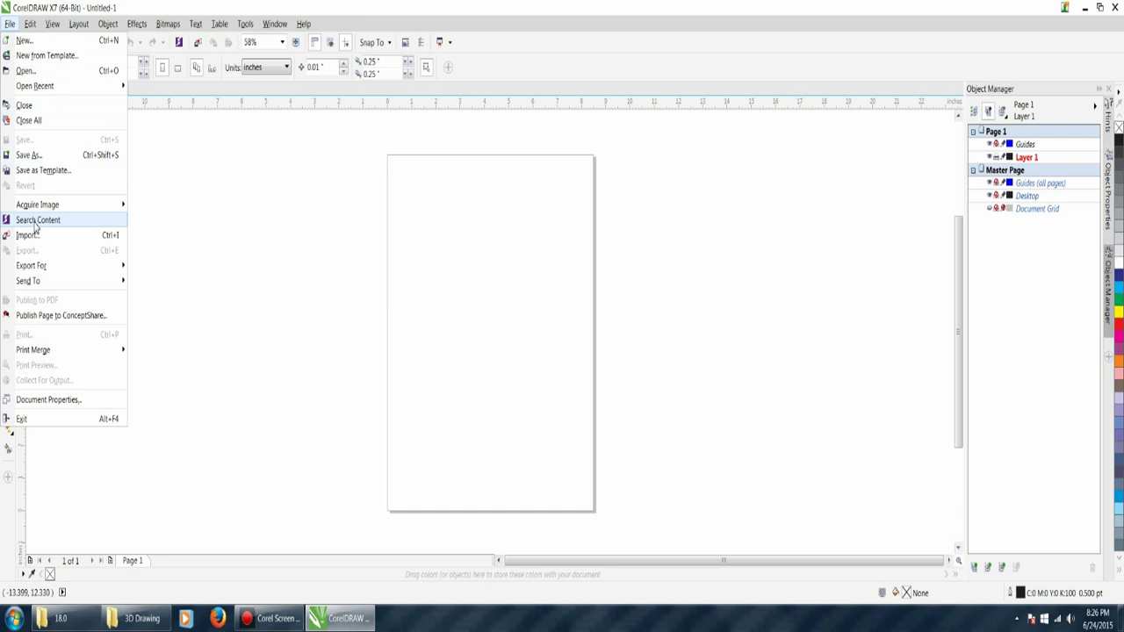
pyautogui.click(35, 221)
pyautogui.doubleClick(583, 230)
# Place the cube picture on the page and convert it to duotone
pyautogui.click(403, 226)
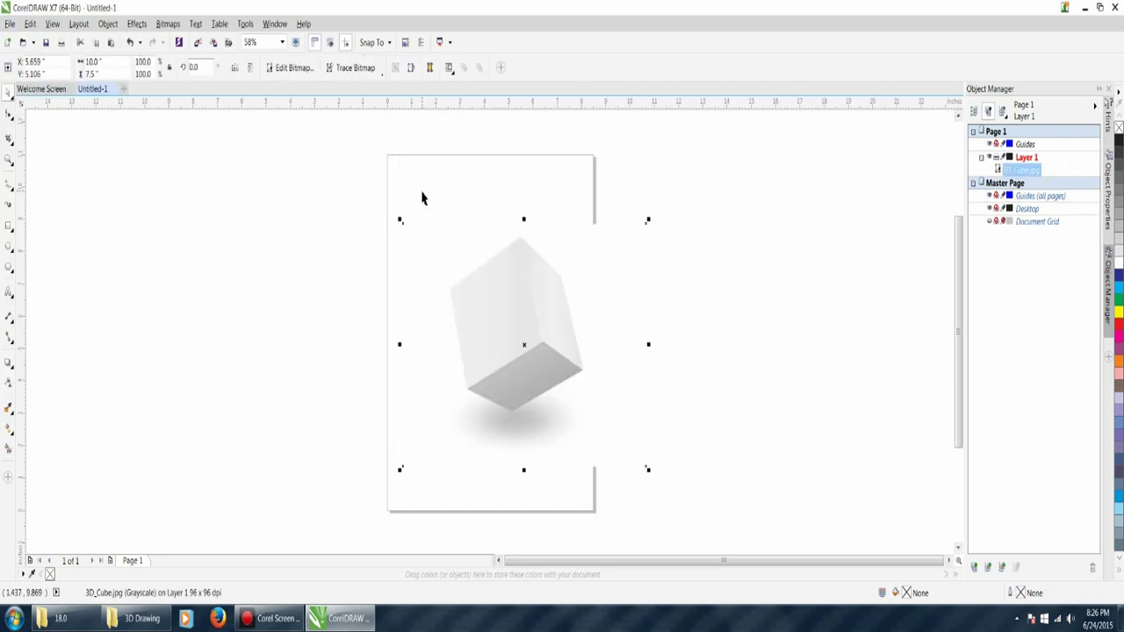
pyautogui.click(167, 25)
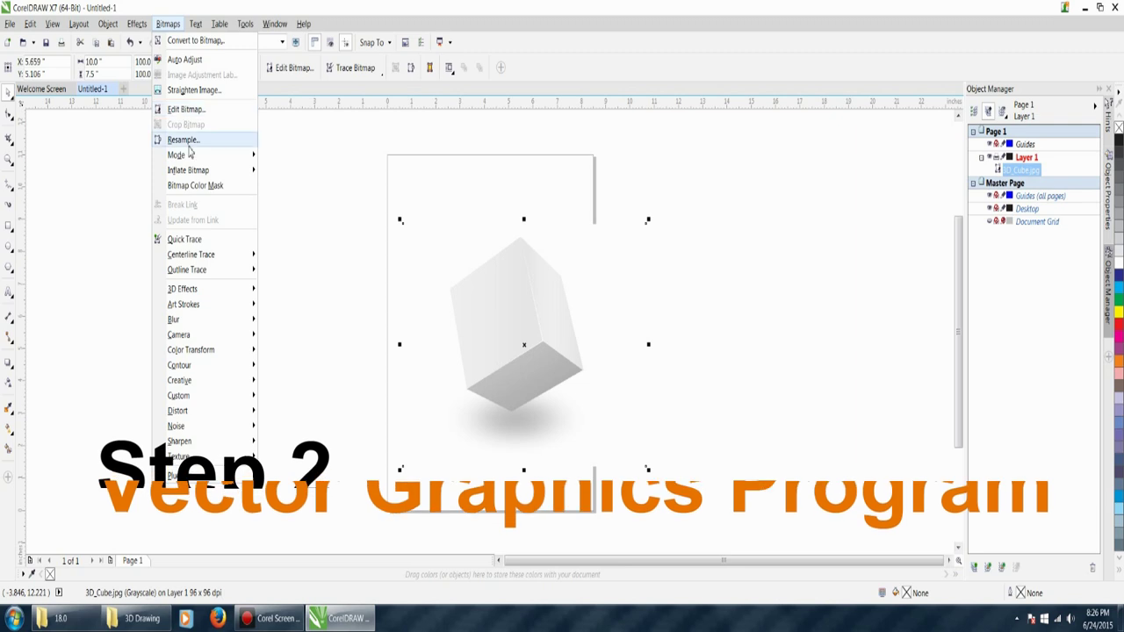
pyautogui.click(301, 183)
pyautogui.press('Return')
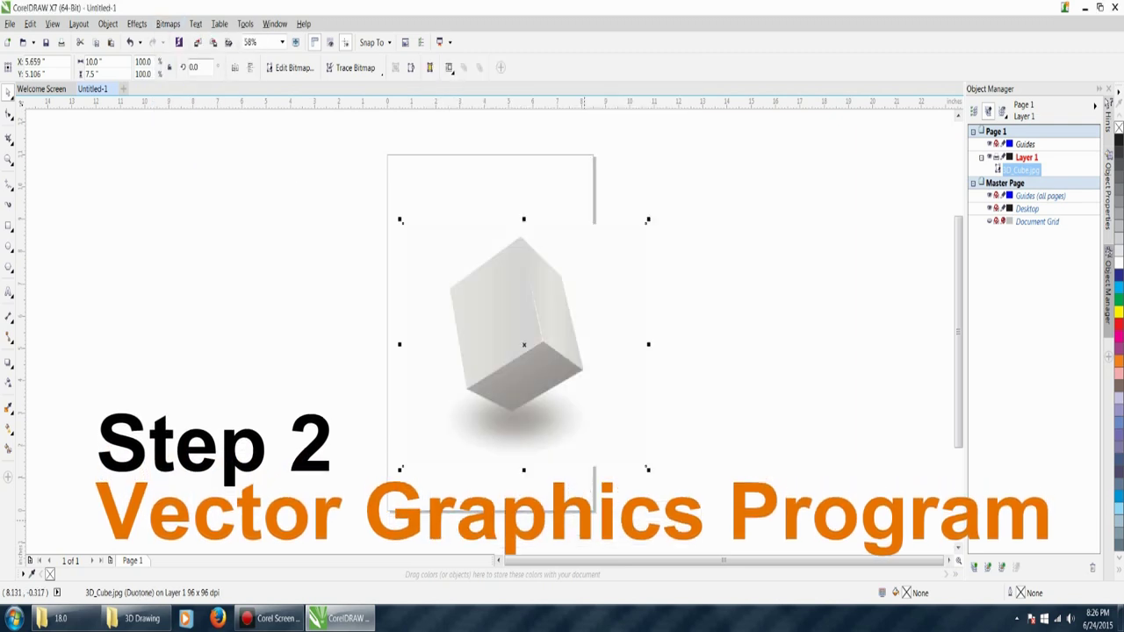
pyautogui.moveTo(523, 316); pyautogui.dragTo(501, 313)
# Quick Trace the cube, delete the original bitmap, and move the trace near the page bottom
pyautogui.click(168, 24)
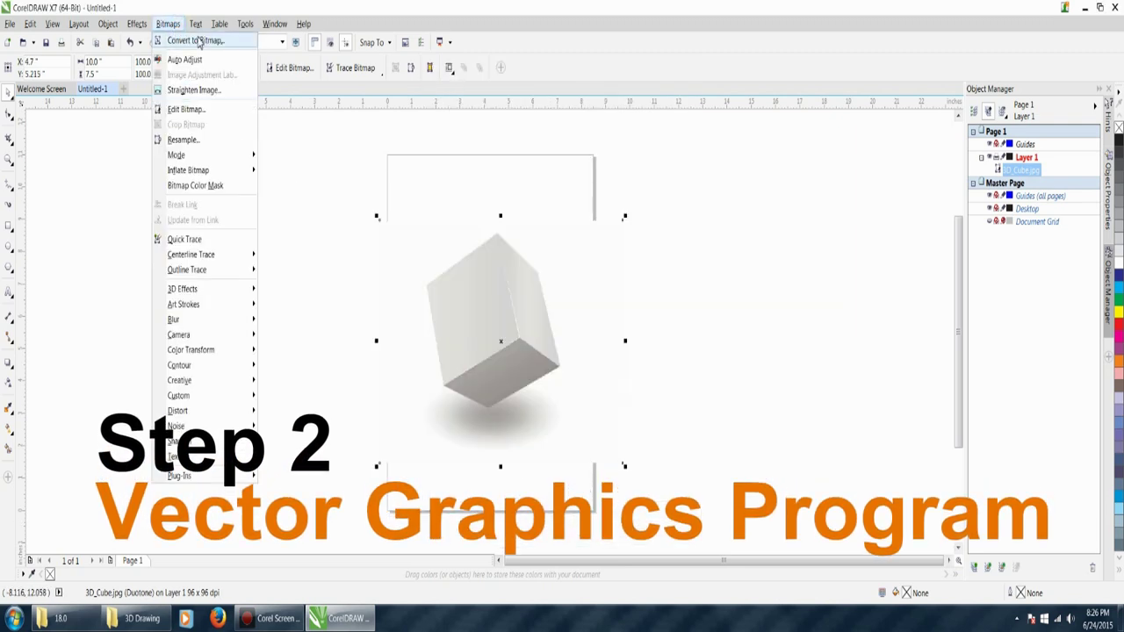
pyautogui.click(173, 239)
pyautogui.moveTo(588, 338); pyautogui.dragTo(751, 354)
pyautogui.click(485, 346)
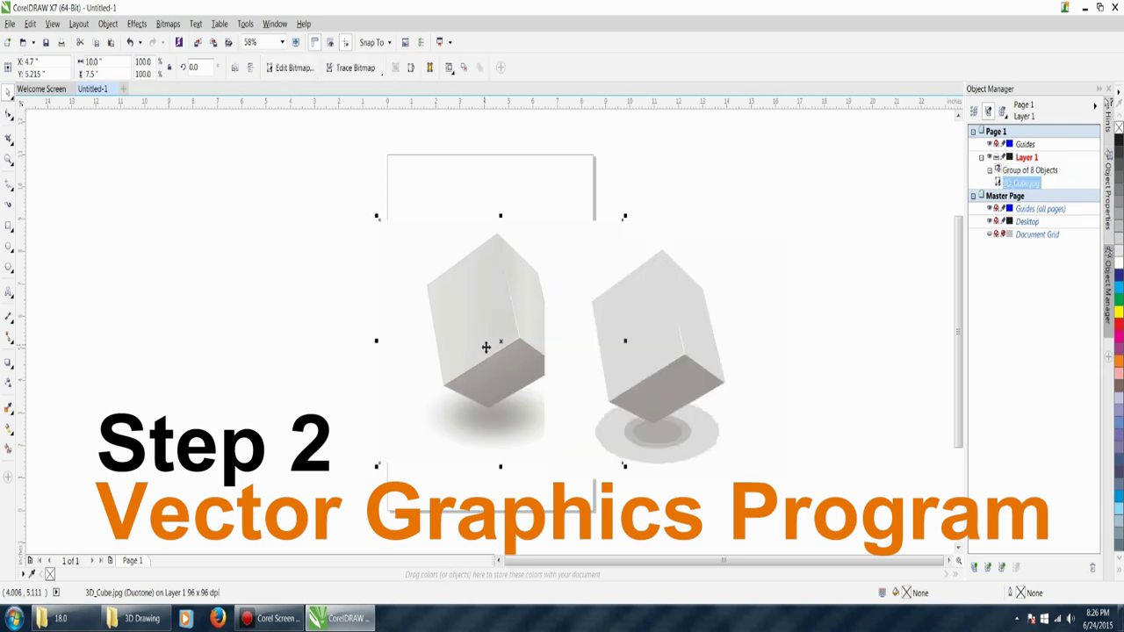
pyautogui.press('Delete')
pyautogui.moveTo(659, 369)
pyautogui.mouseDown()
pyautogui.moveTo(501, 393)
pyautogui.moveTo(501, 376)
pyautogui.mouseUp()
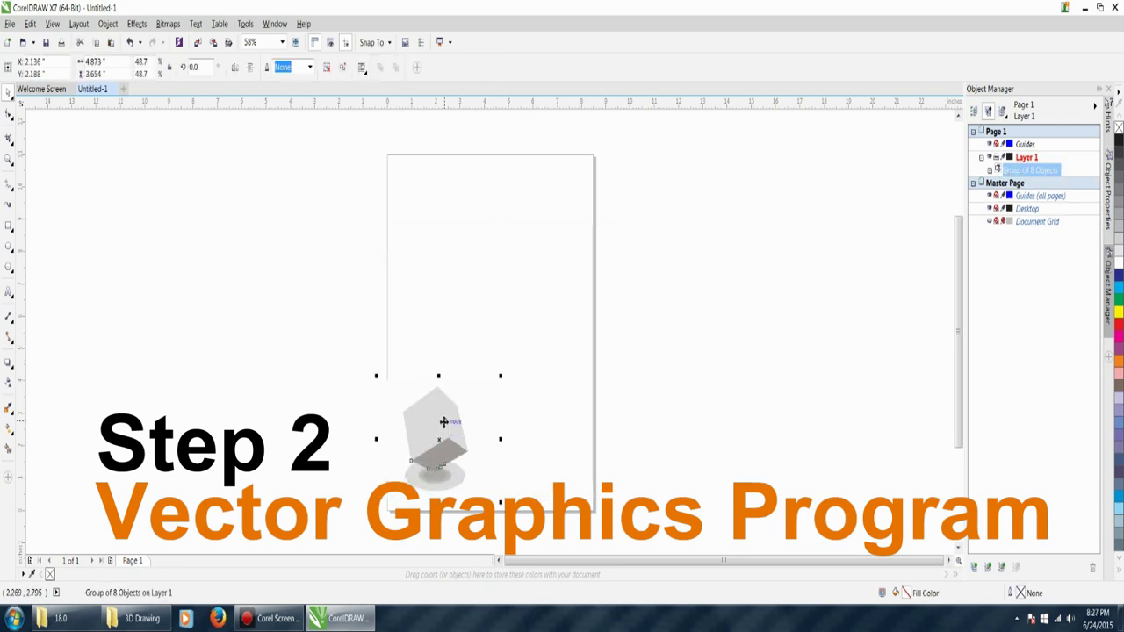
pyautogui.moveTo(497, 419); pyautogui.dragTo(496, 416)
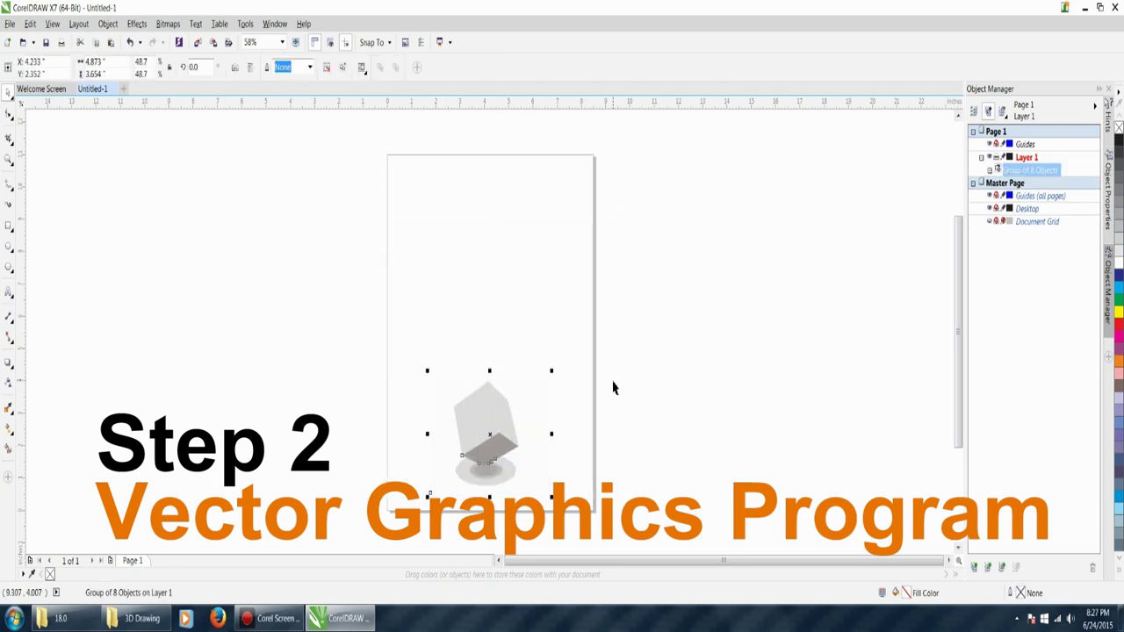
# Ungroup the traced cube, then regroup its seven shapes into one group
pyautogui.rightClick(494, 424)
pyautogui.click(527, 243)
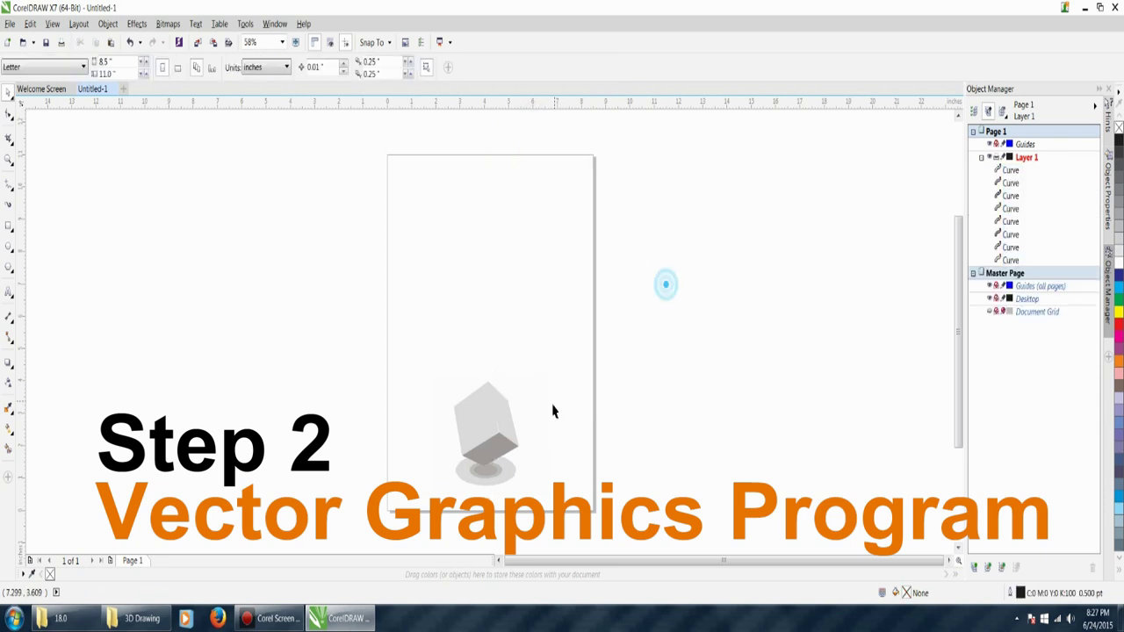
pyautogui.rightClick(487, 437)
pyautogui.click(518, 165)
pyautogui.click(647, 334)
pyautogui.click(480, 421)
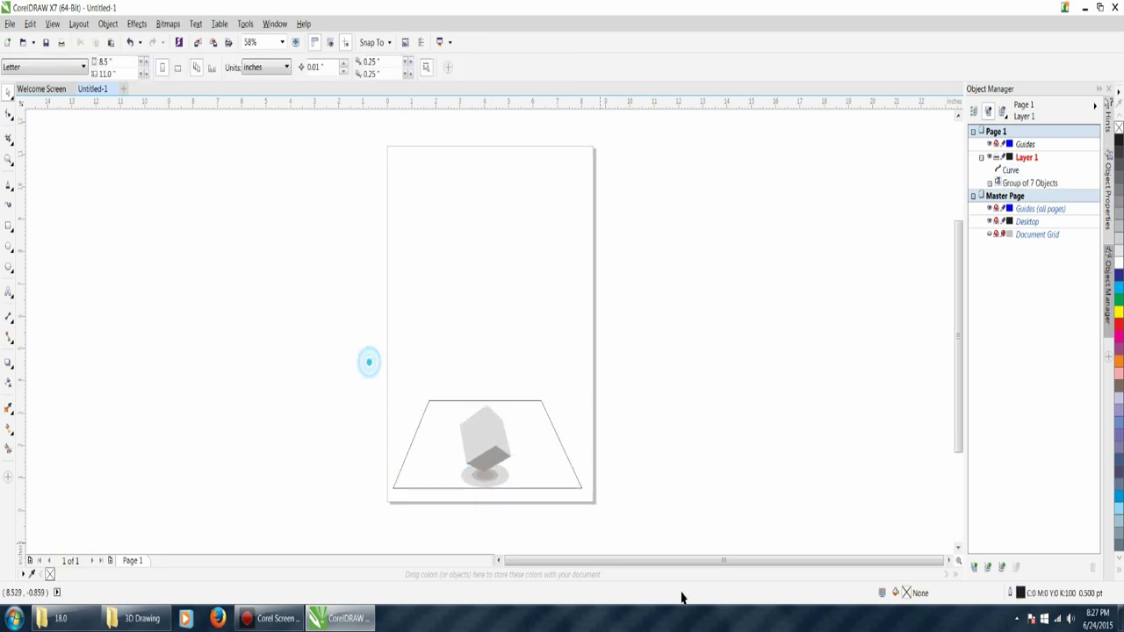
# Group the traced cube with its trapezoid floor outline
pyautogui.rightClick(522, 413)
pyautogui.click(553, 239)
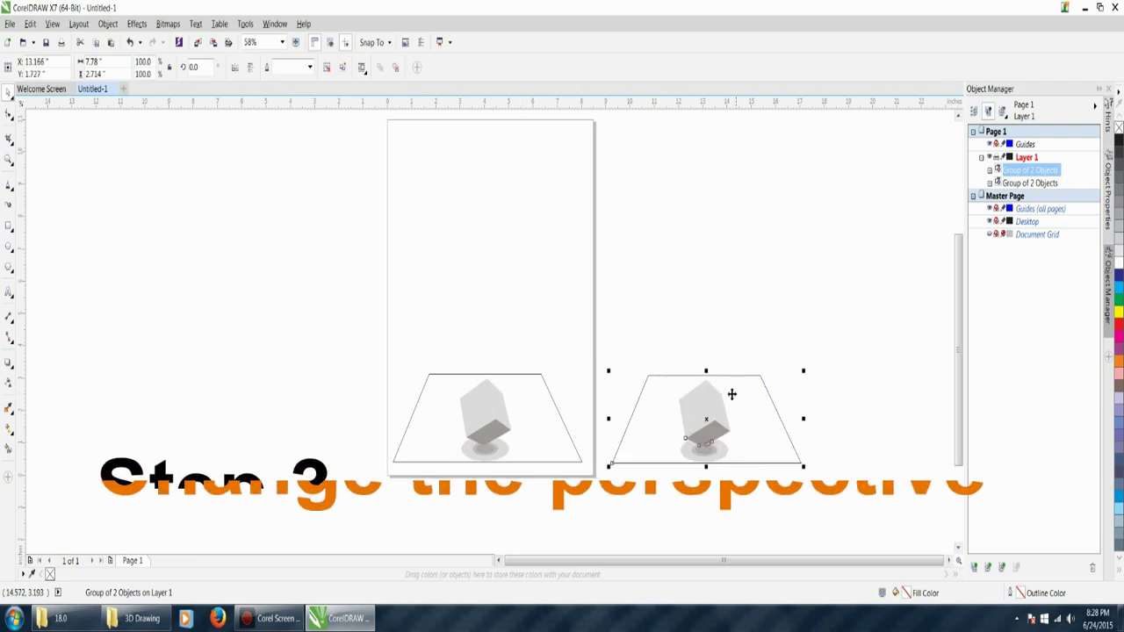
# Add a perspective to the on-page cube group, stretching it across the letter page
pyautogui.click(464, 434)
pyautogui.scroll(3, 474, 422)
pyautogui.scroll(-3, 501, 369)
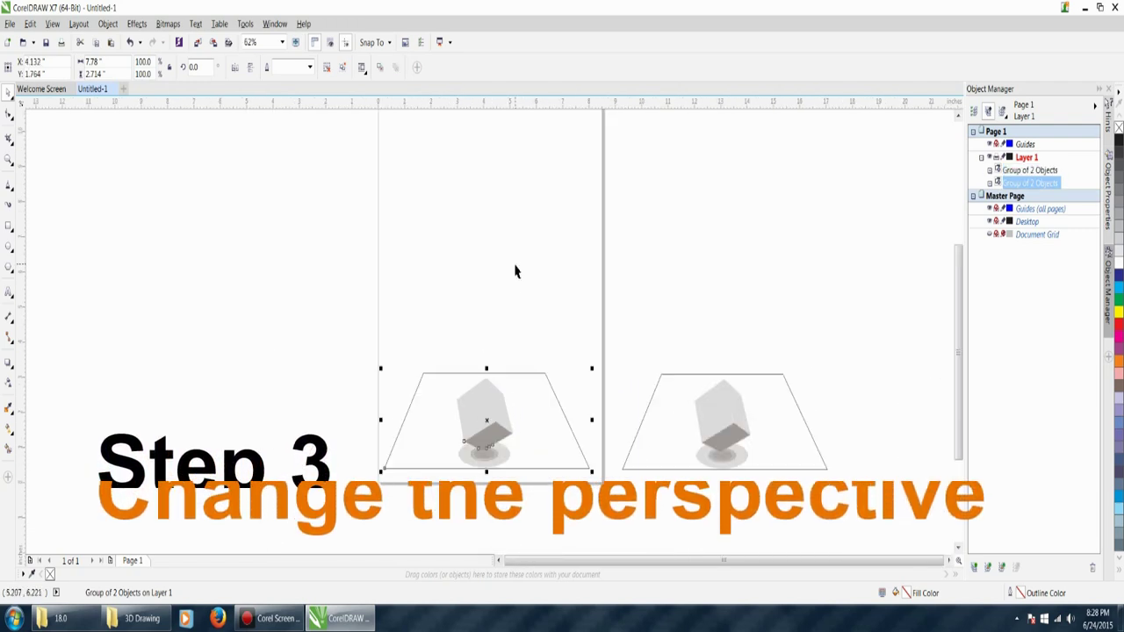
pyautogui.click(137, 24)
pyautogui.click(150, 195)
pyautogui.scroll(-2, 450, 281)
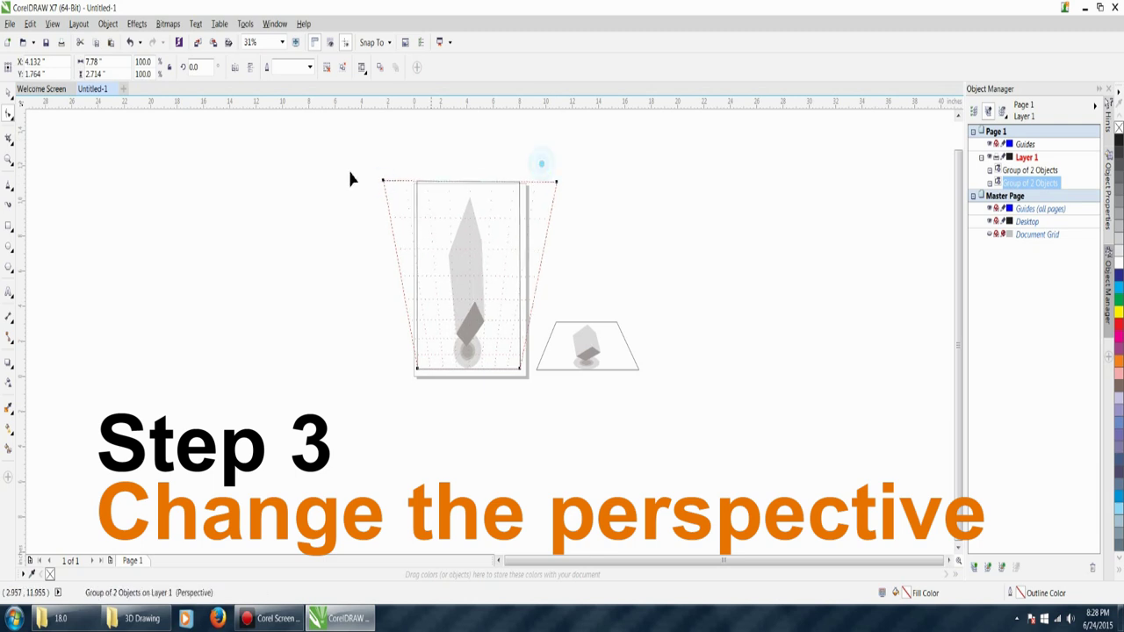
pyautogui.click(203, 247)
# Delete the spare cube copy beside the page
pyautogui.press('Delete')
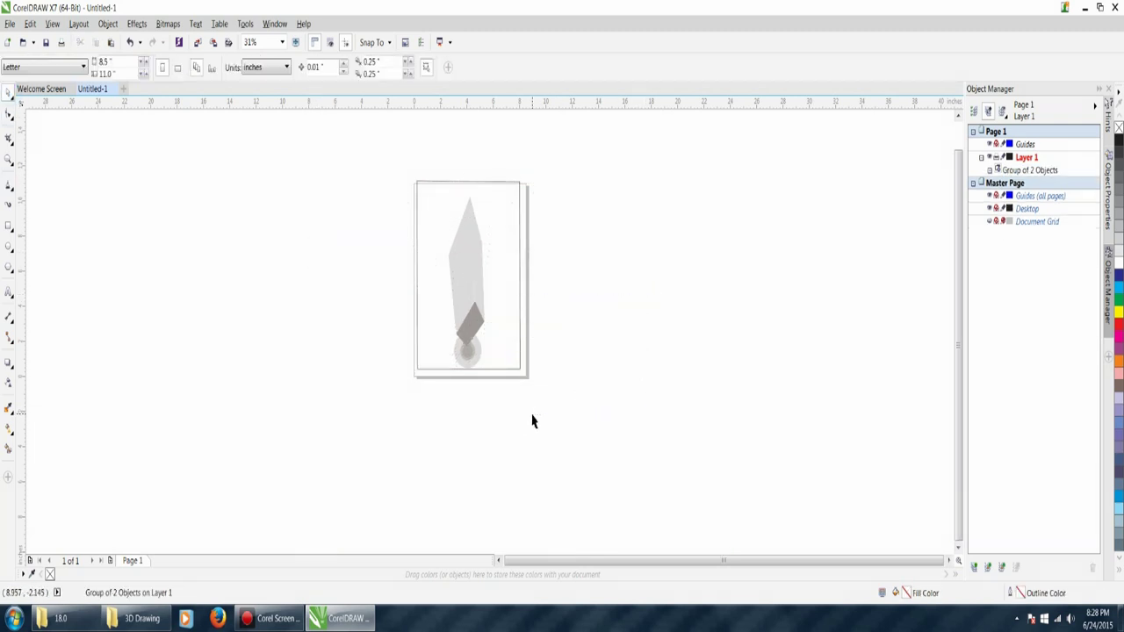
pyautogui.rightClick(498, 341)
pyautogui.press('Escape')
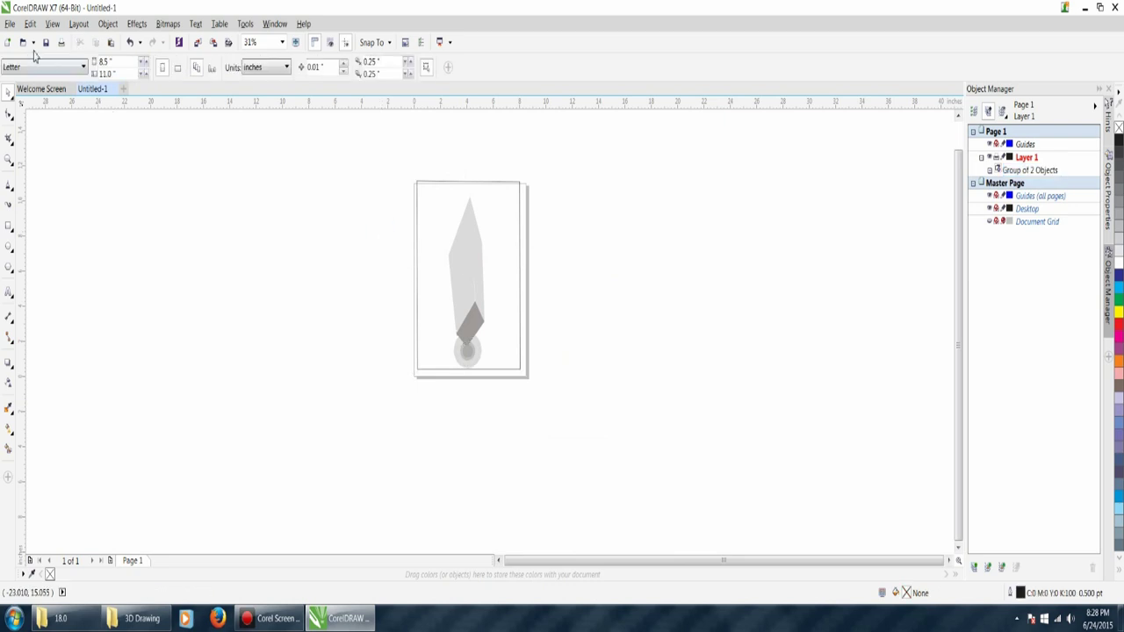
# Export the drawing as a JPG named '3D2' into the 3D Drawing folder
pyautogui.click(11, 25)
pyautogui.click(35, 234)
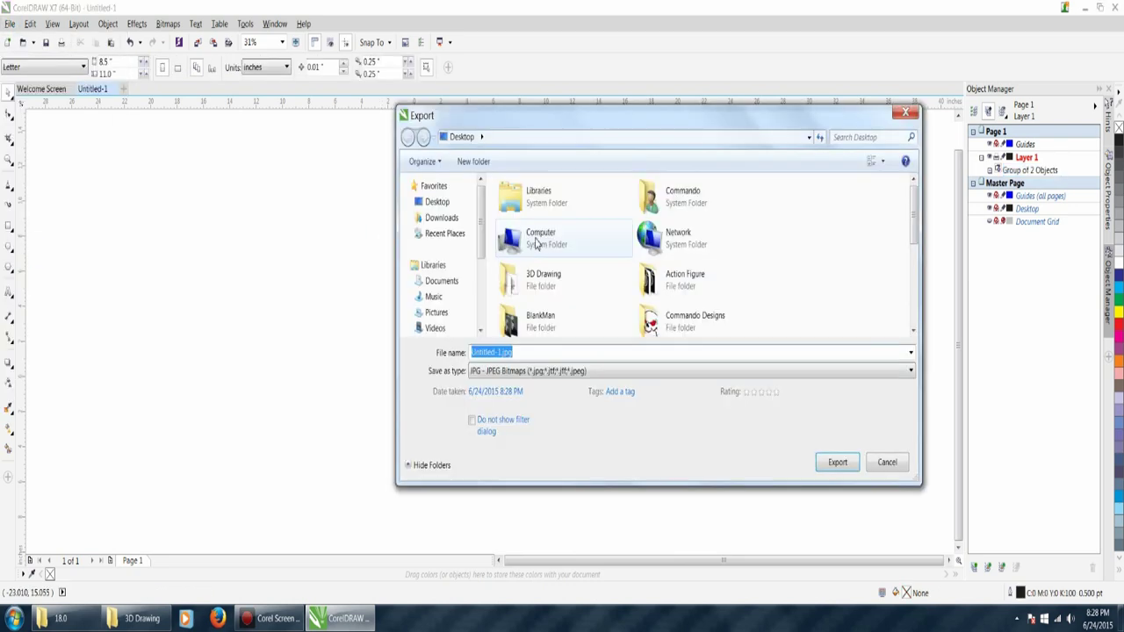
pyautogui.doubleClick(544, 300)
pyautogui.write('3D')
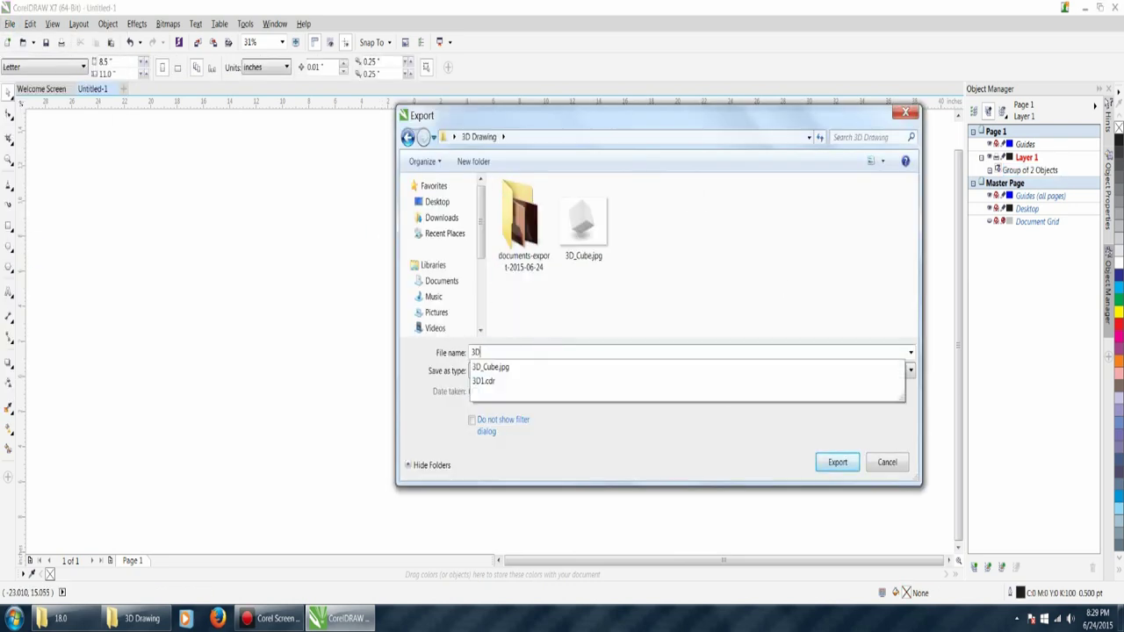
pyautogui.write('2')
pyautogui.click(838, 462)
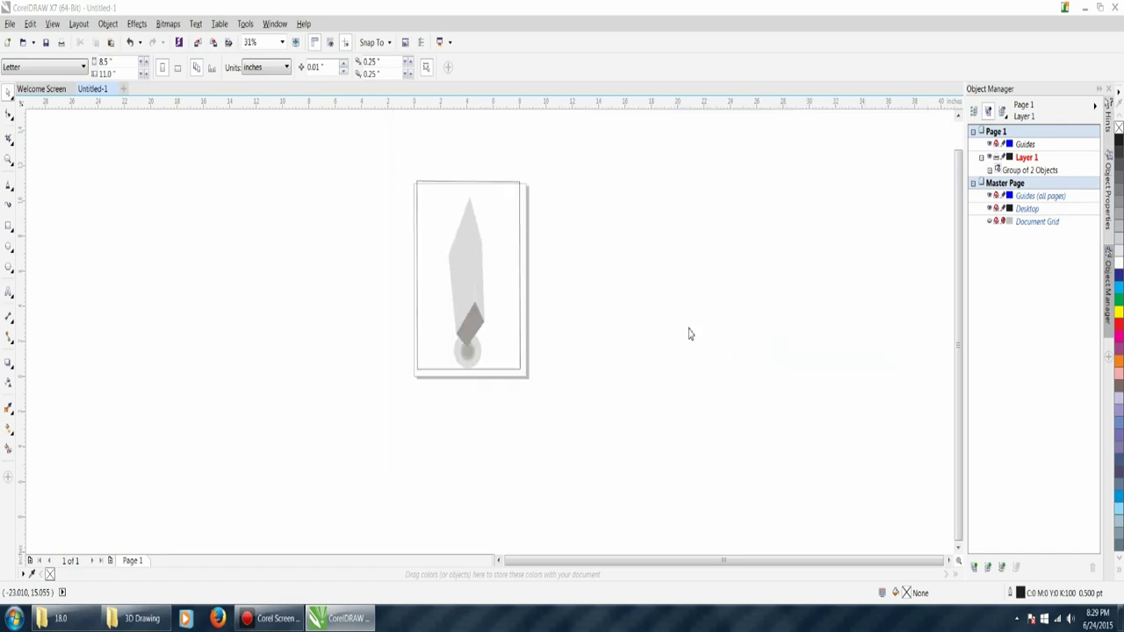